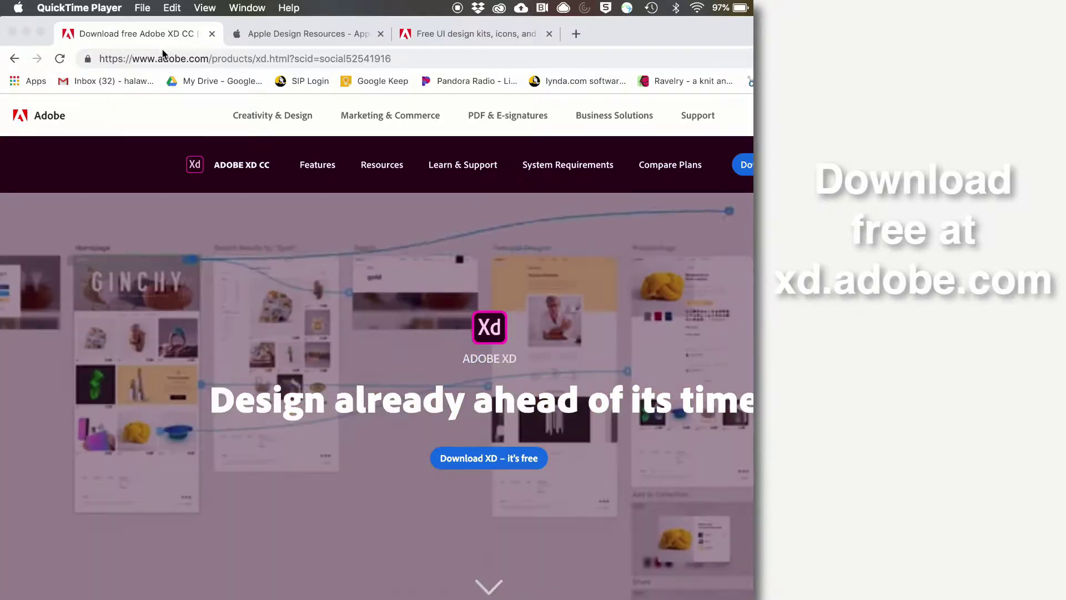
Reposition the Adobe XD download page window and check the installed Creative Cloud apps.
left_click(159, 59)
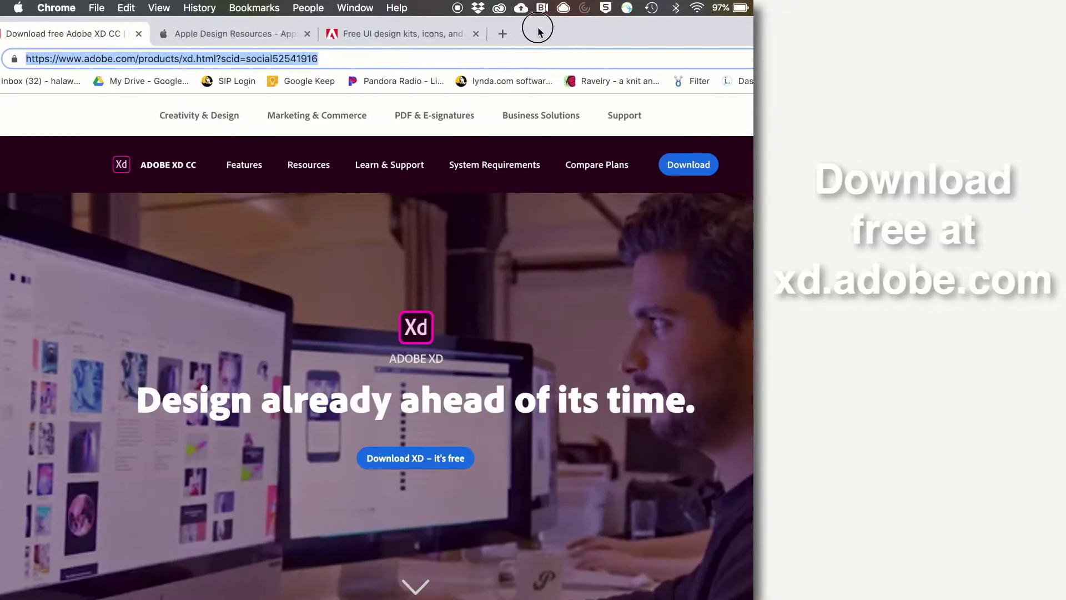
mouse_move(622, 30)
left_mouse_down()
mouse_move(528, 30)
mouse_move(601, 34)
left_mouse_up()
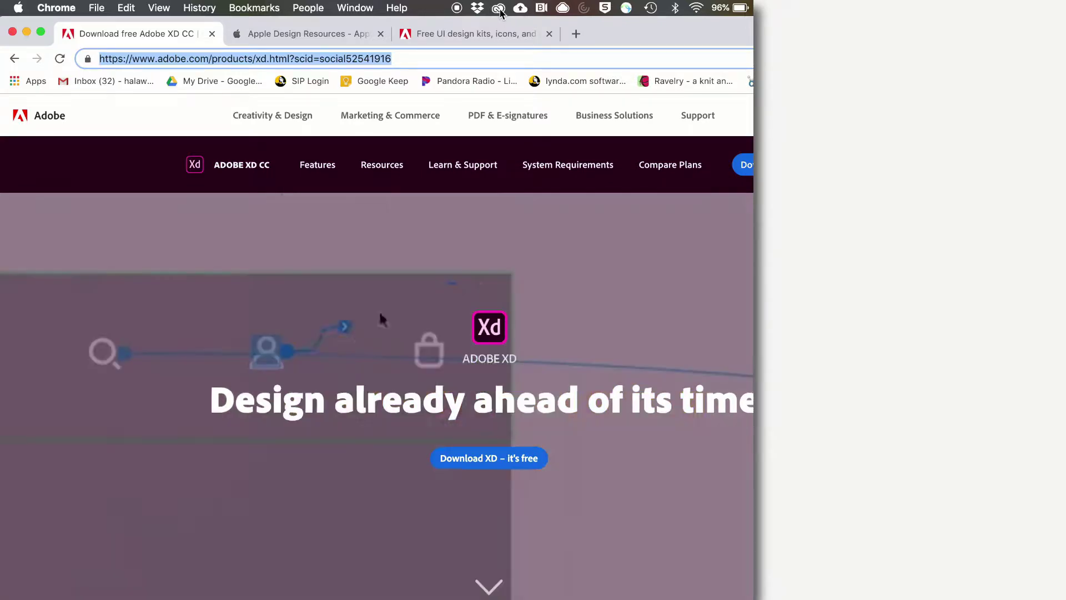
left_click(499, 9)
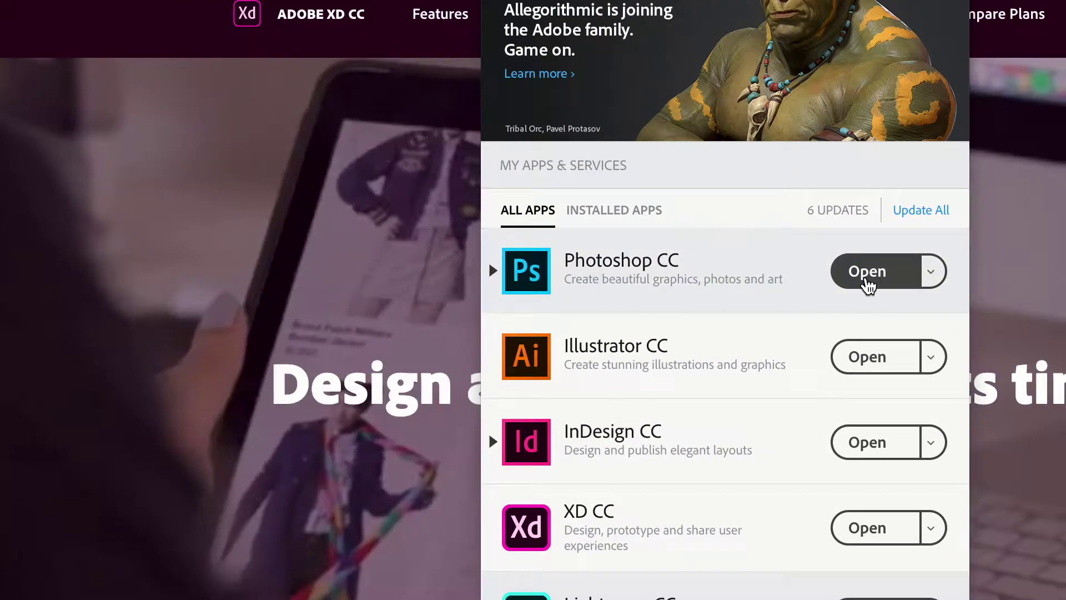
left_click(867, 283)
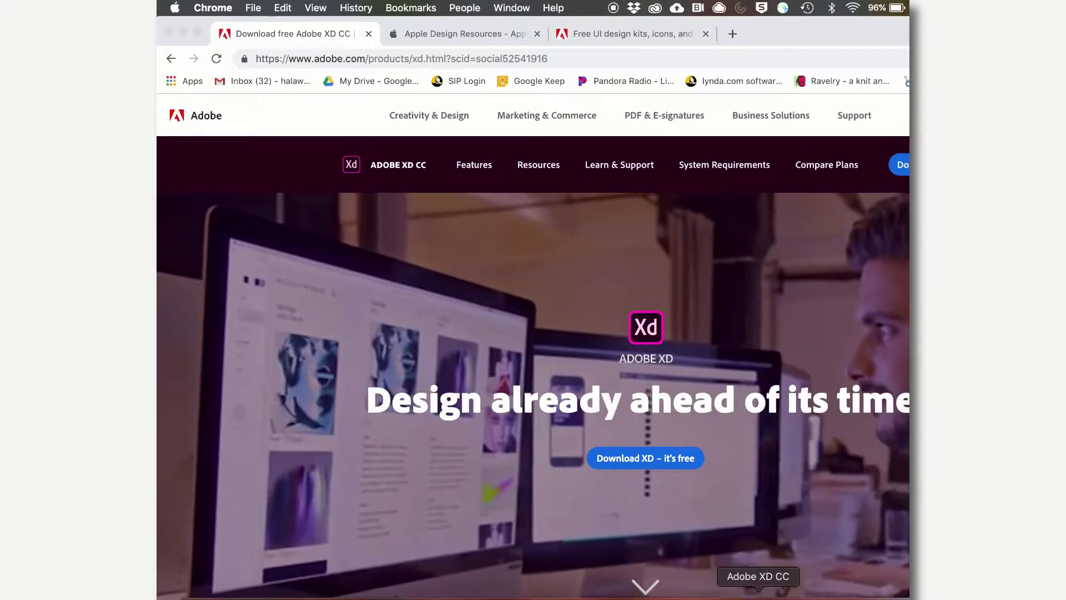
Bring the Adobe XD document forward and look through its File menu without choosing a command.
left_click(758, 598)
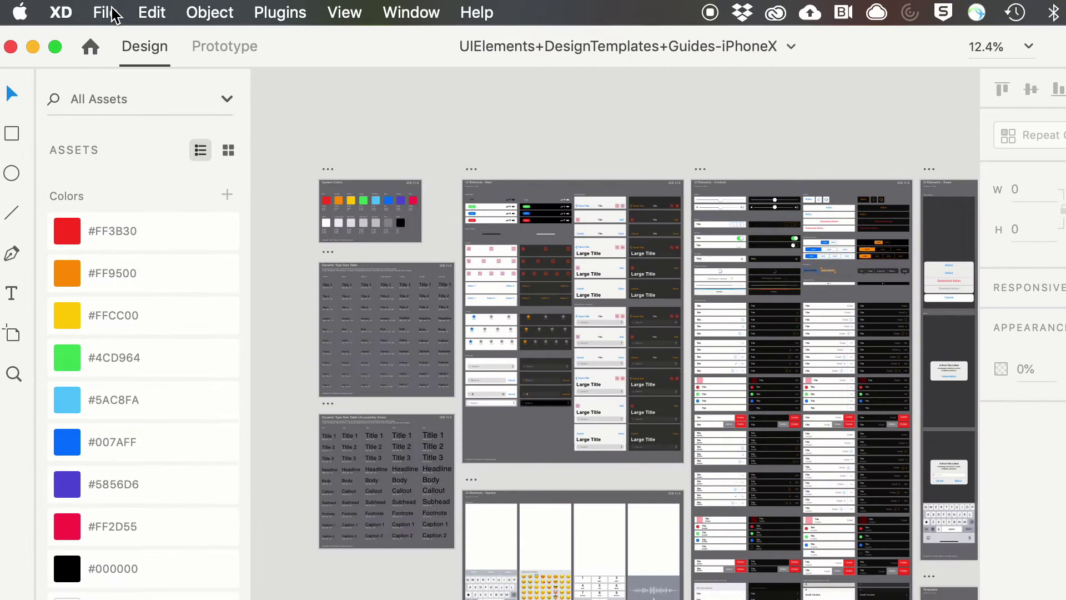
left_click(108, 14)
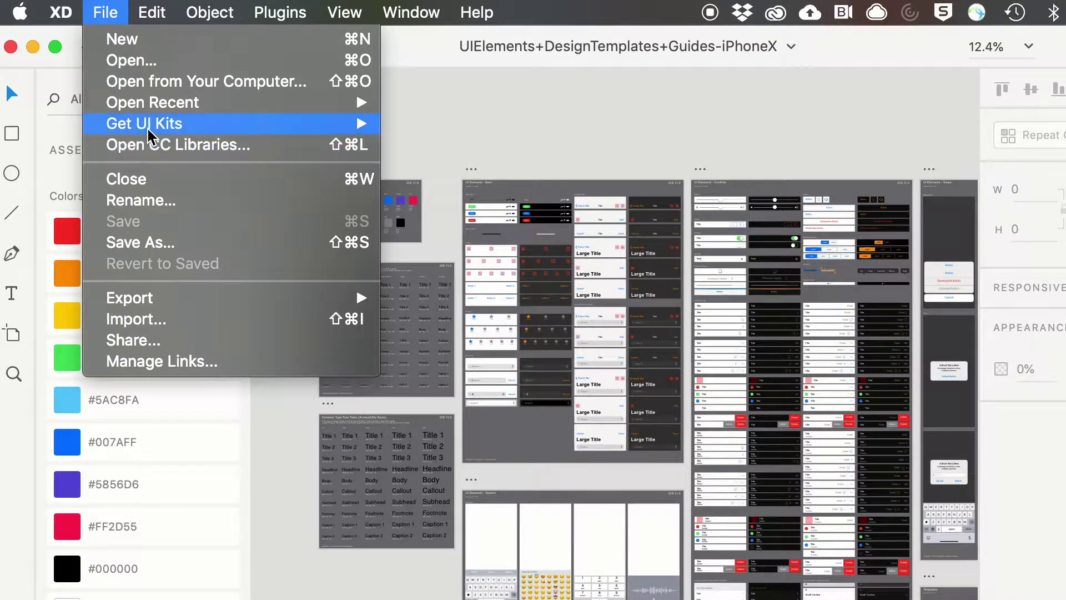
mouse_move(144, 123)
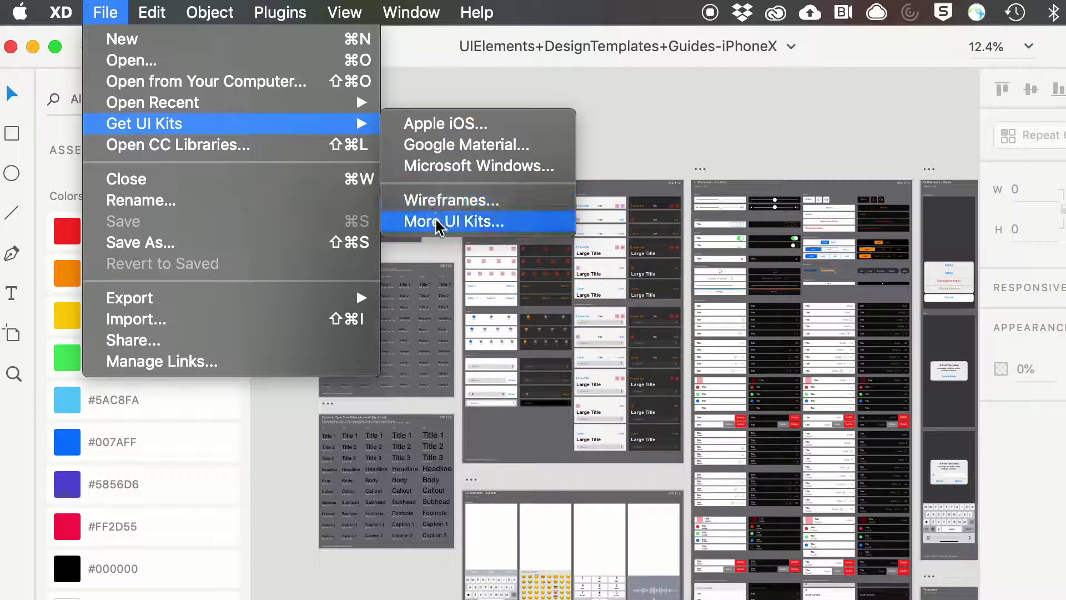
left_click(669, 143)
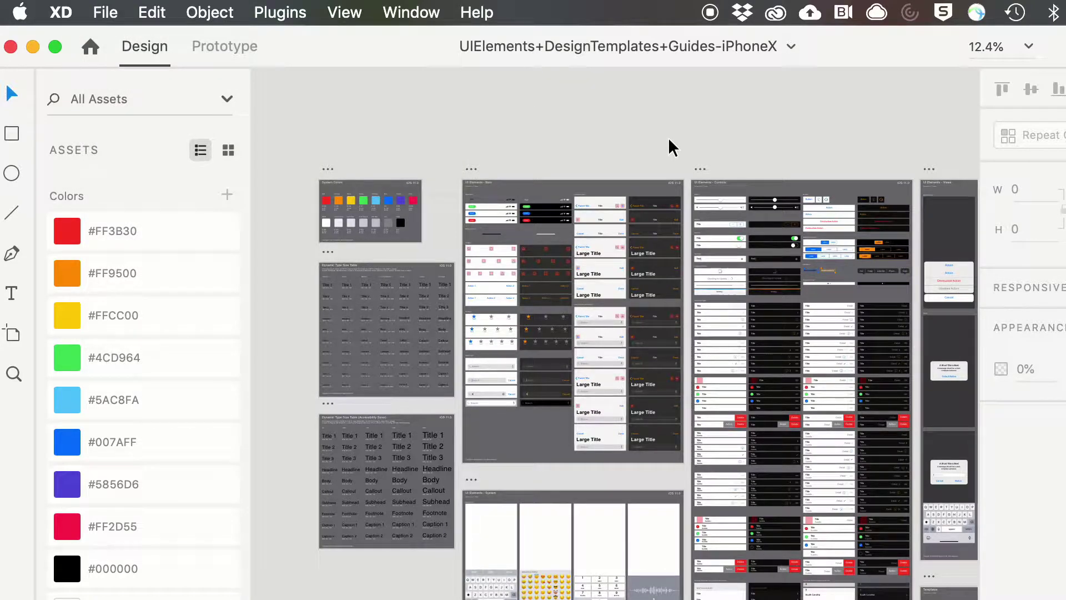
scroll(541, 274, "up", 3)
scroll(539, 273, "up", 3)
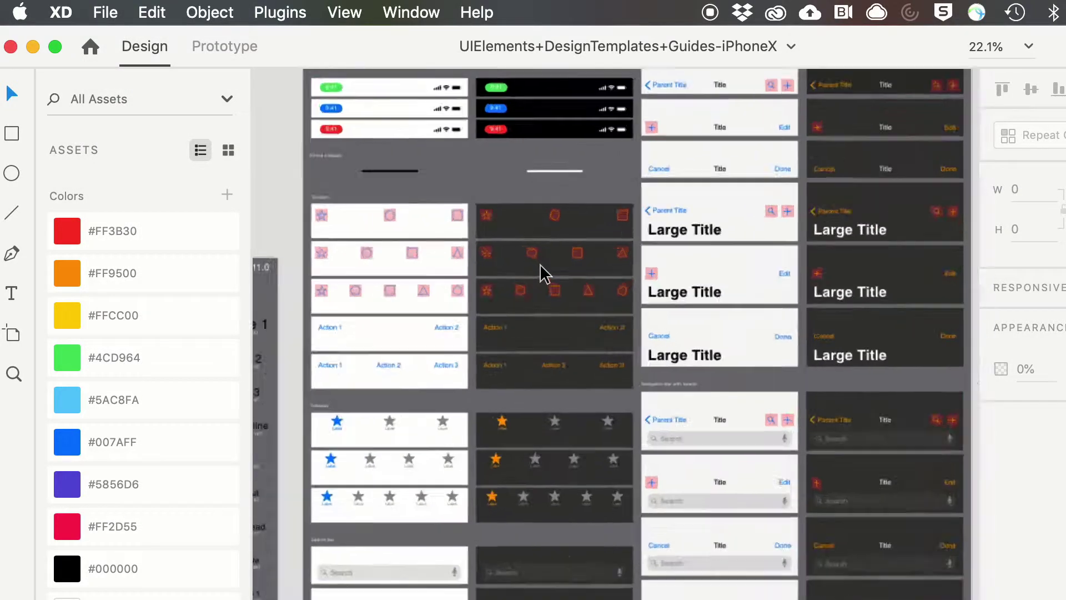
scroll(540, 273, "up", 3)
scroll(541, 273, "up", 2)
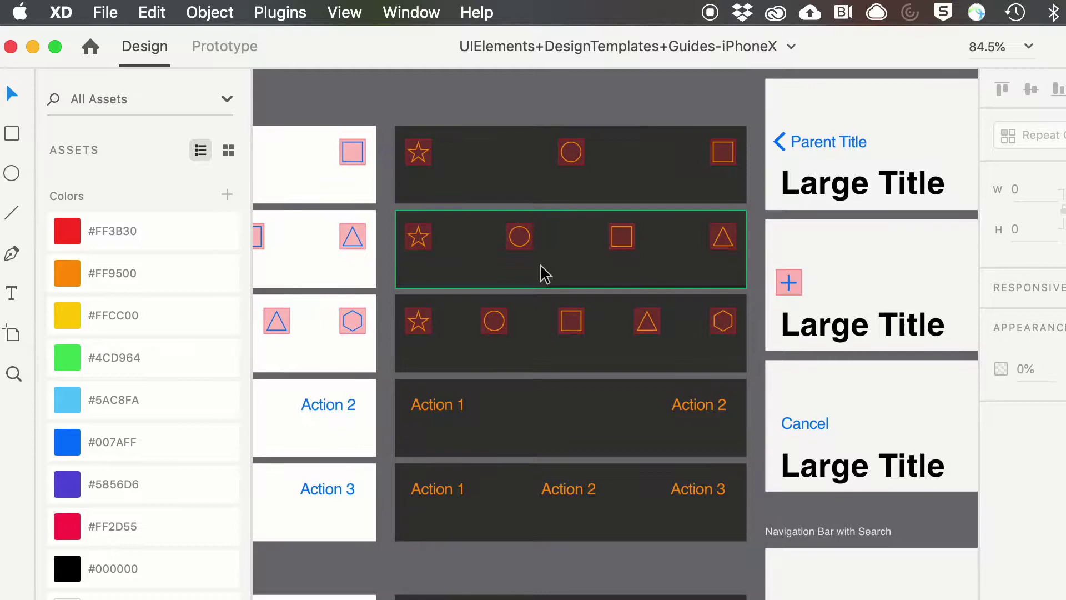
scroll(540, 273, "right", 3)
scroll(541, 273, "right", 5)
scroll(540, 273, "right", 5)
scroll(539, 273, "right", 5)
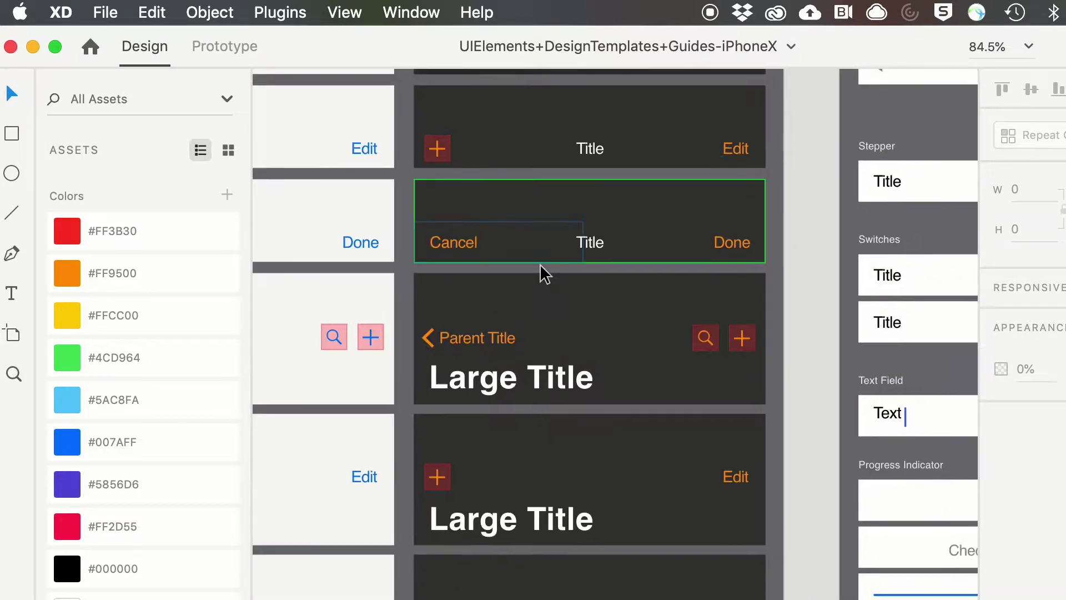
scroll(539, 273, "right", 5)
scroll(540, 273, "up", 3)
scroll(540, 273, "right", 5)
scroll(540, 274, "right", 5)
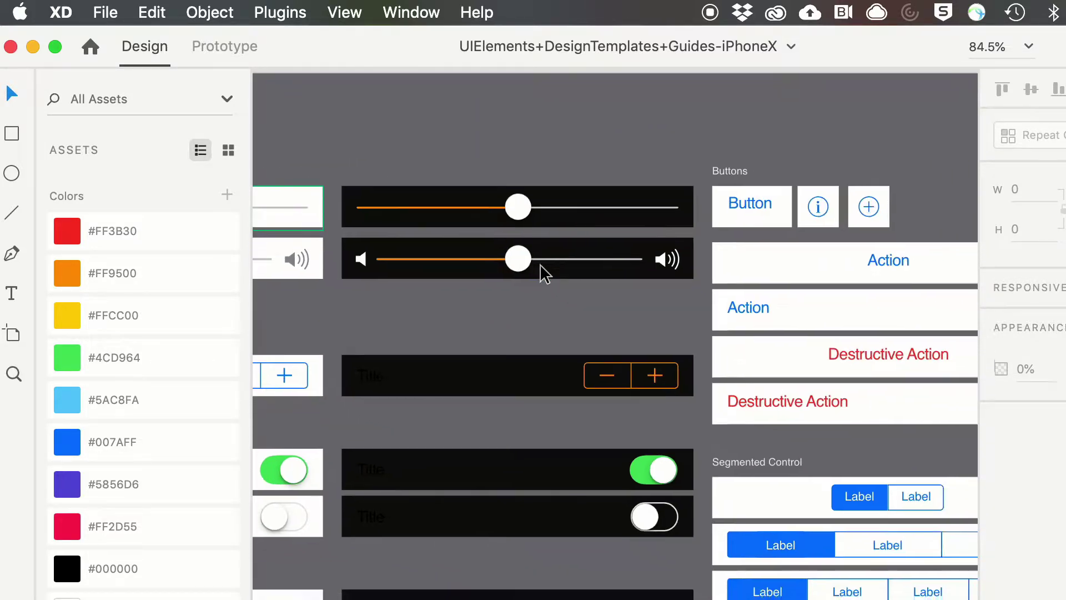
scroll(540, 273, "right", 5)
scroll(540, 274, "right", 3)
scroll(539, 273, "up", 2)
scroll(540, 274, "right", 5)
scroll(539, 273, "right", 2)
scroll(540, 274, "down", 2)
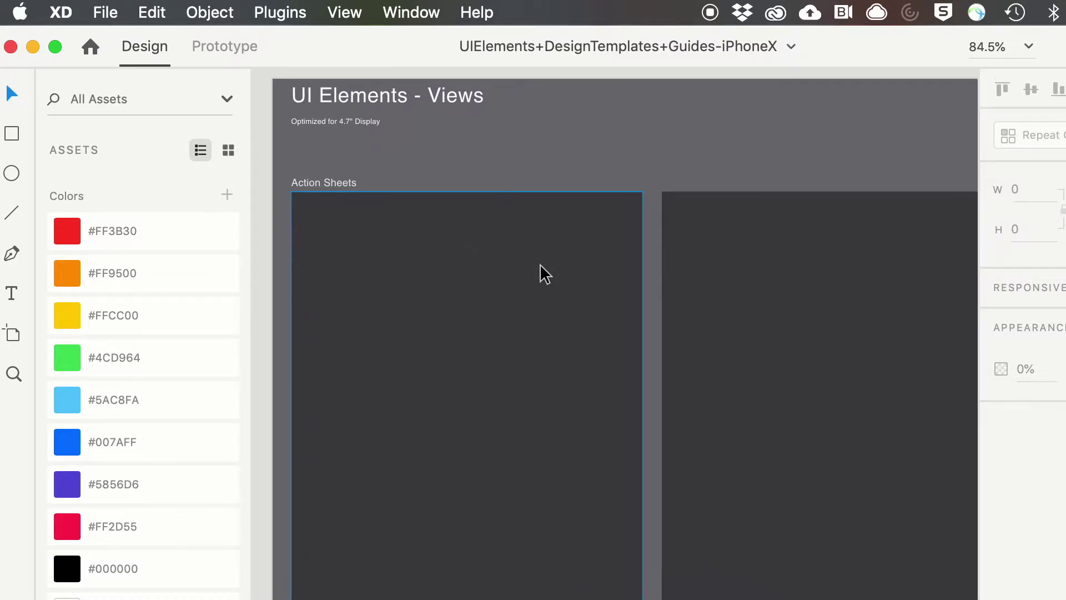
scroll(539, 273, "down", 5)
scroll(540, 273, "down", 3)
scroll(540, 273, "down", 1)
scroll(540, 273, "down", 5)
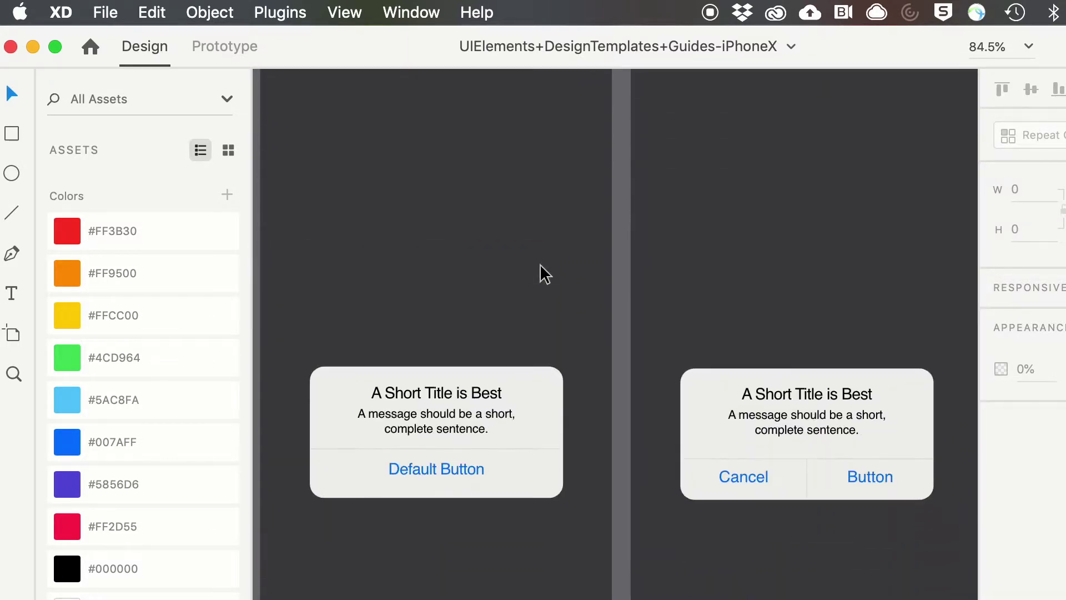
scroll(540, 274, "down", 3)
scroll(540, 273, "left", 1)
scroll(540, 273, "up", 2)
scroll(540, 274, "left", 2)
scroll(539, 273, "up", 3)
scroll(540, 274, "right", 1)
left_click(540, 273)
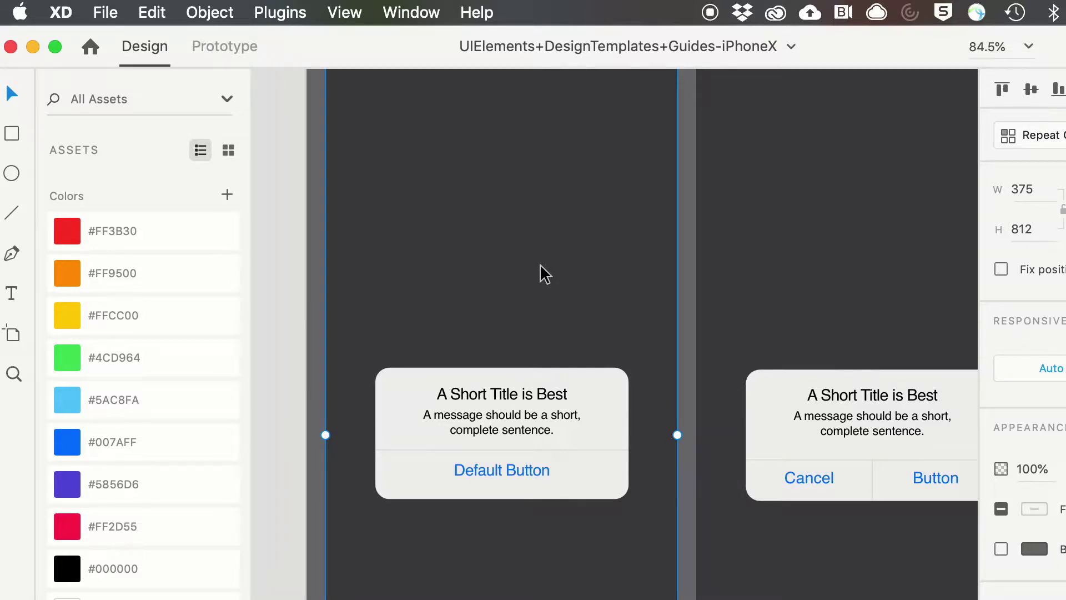
key("super+0")
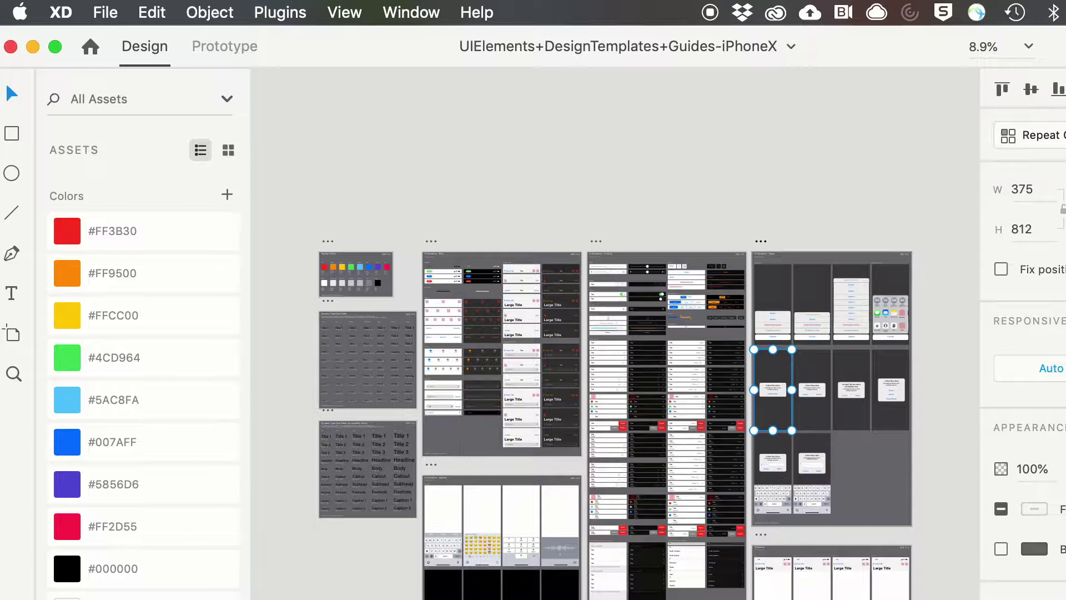
key("Escape")
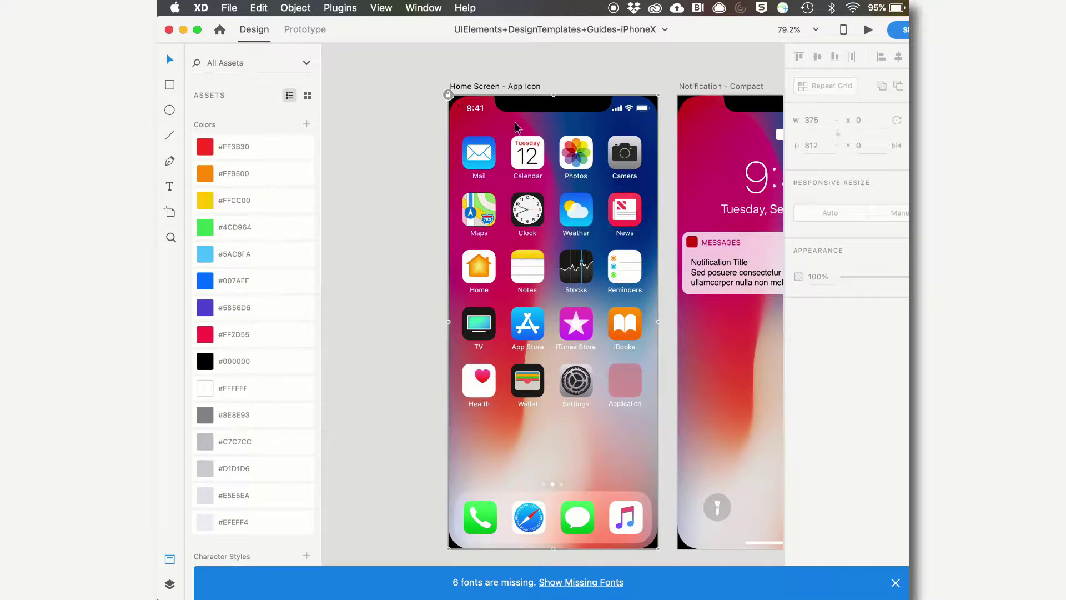
scroll(688, 195, "right", 3)
scroll(688, 195, "right", 3)
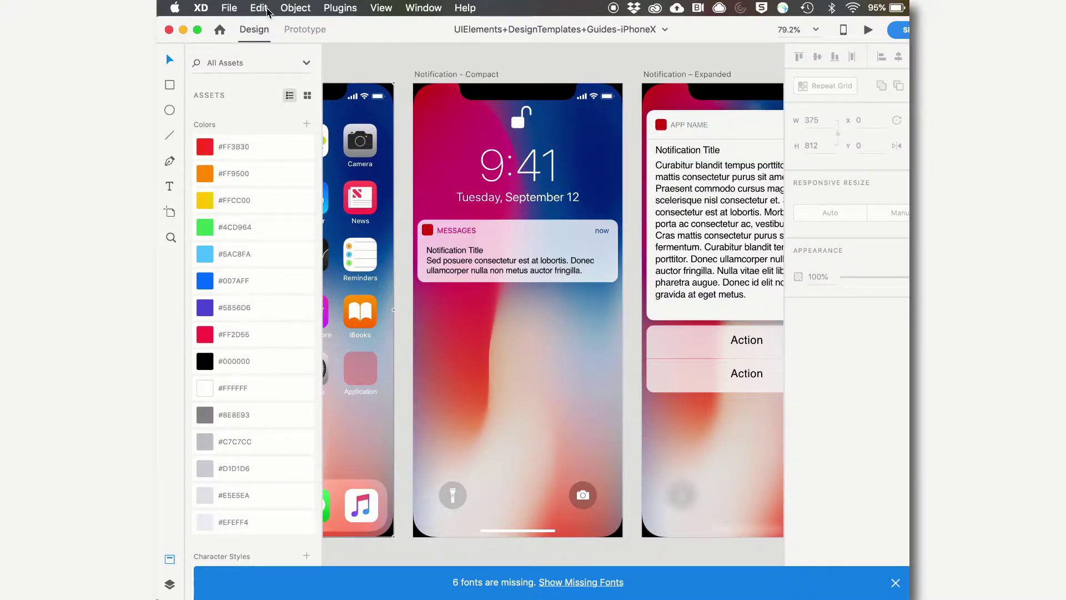
left_click(225, 7)
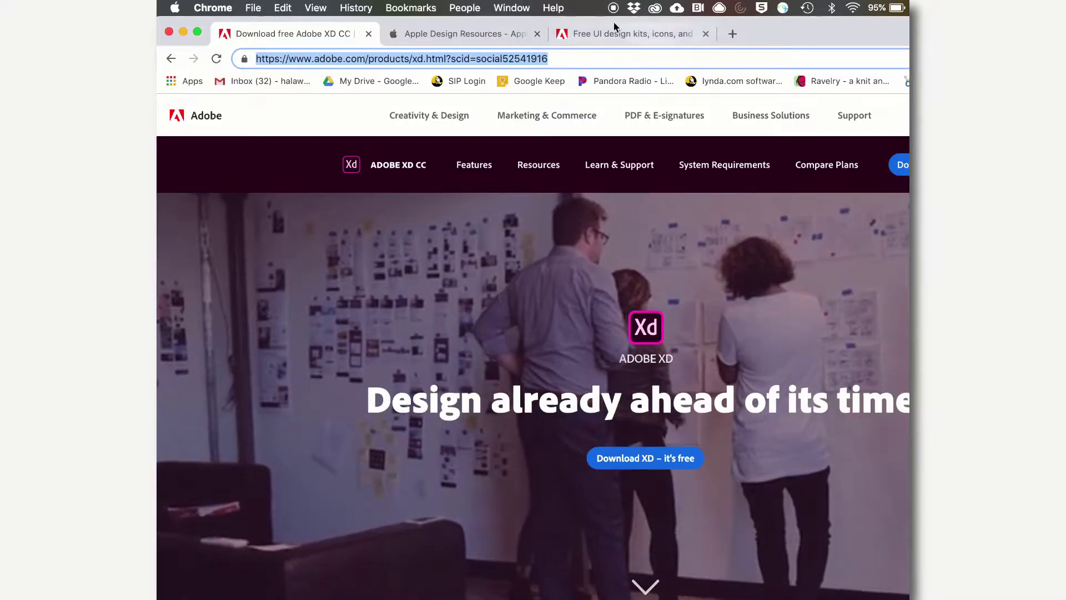
Move from the free Adobe XD resources page to the Apple Design Resources page.
left_click(615, 31)
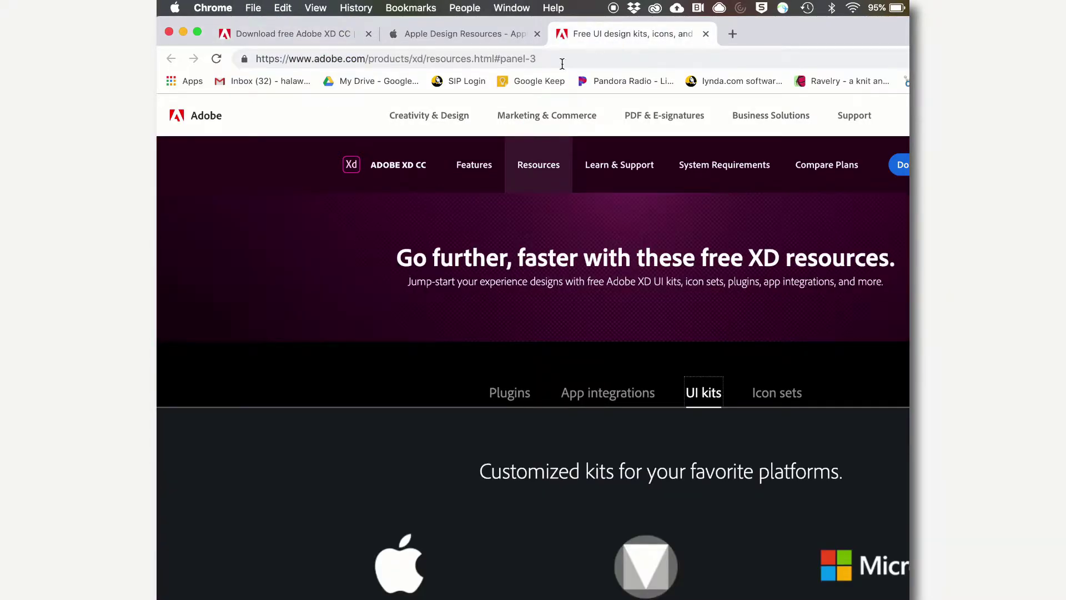
scroll(595, 348, "down", 3)
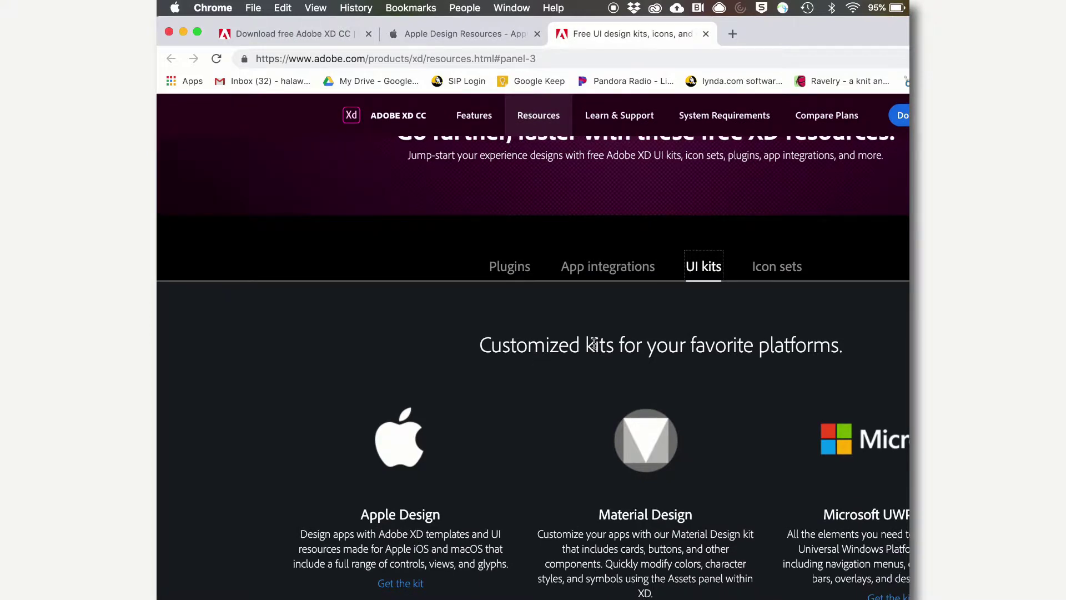
scroll(594, 344, "down", 3)
scroll(595, 349, "down", 2)
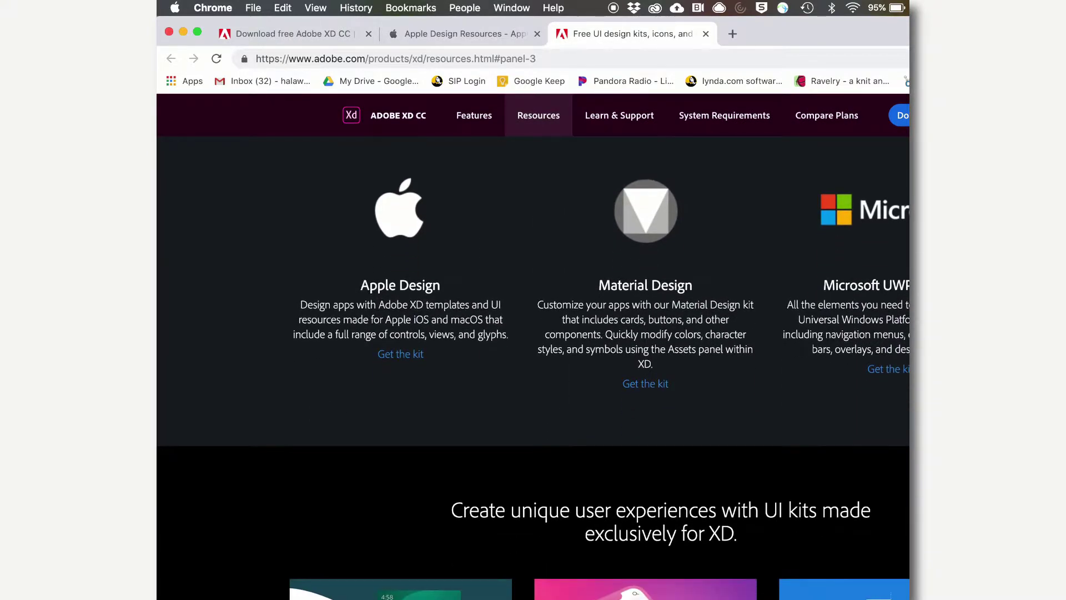
scroll(845, 512, "down", 5)
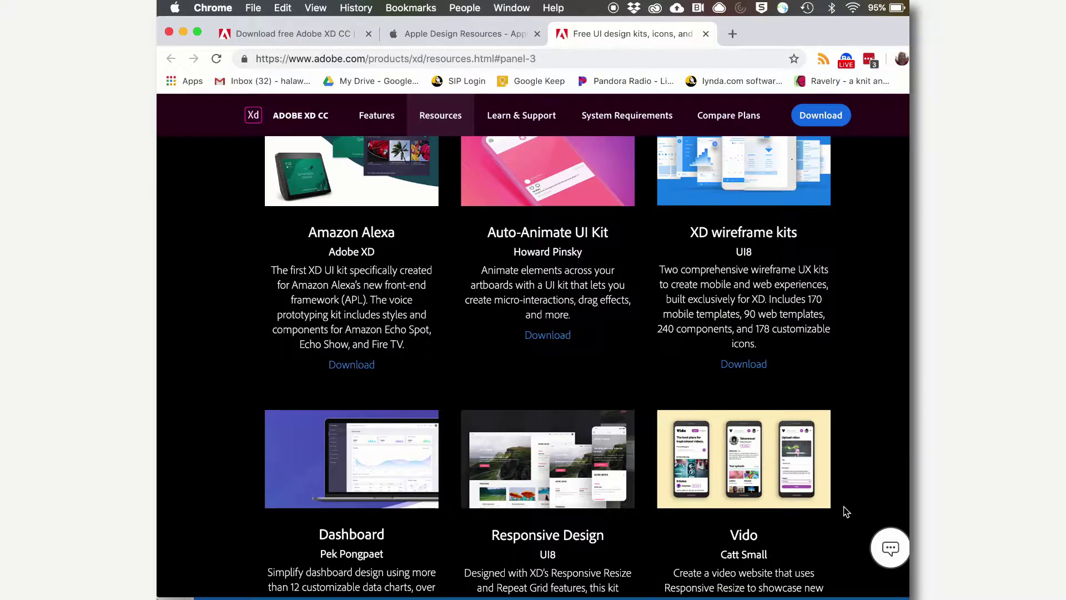
scroll(845, 512, "down", 2)
scroll(846, 511, "down", 1)
scroll(842, 507, "down", 2)
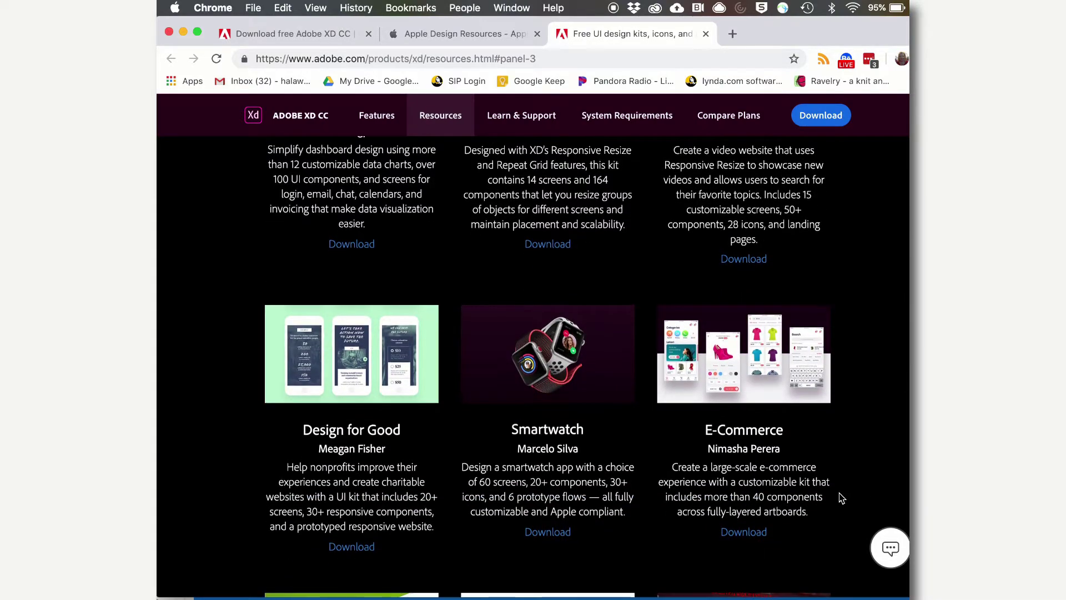
left_click(434, 35)
scroll(530, 278, "down", 5)
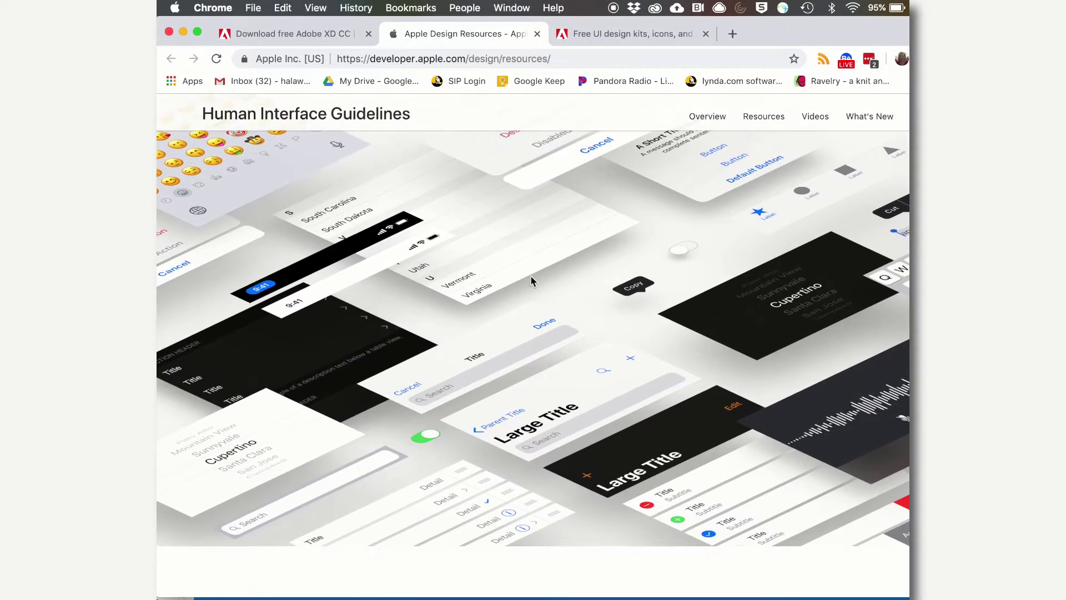
scroll(530, 279, "down", 10)
scroll(532, 281, "down", 3)
scroll(531, 283, "down", 3)
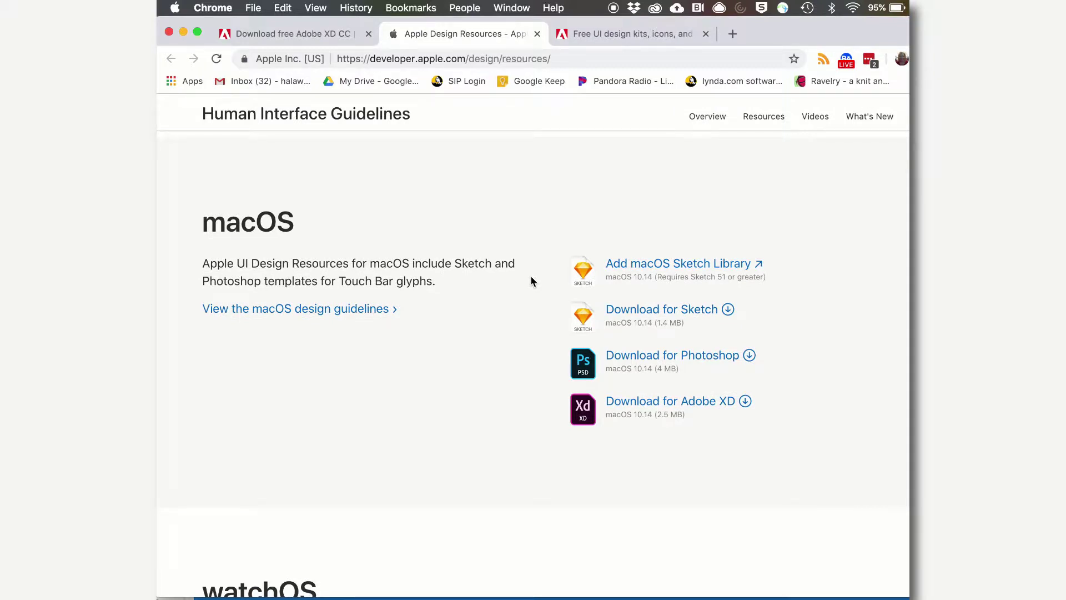
Return from Chrome to the Adobe XD iPhone X UI kit document.
left_click(809, 593)
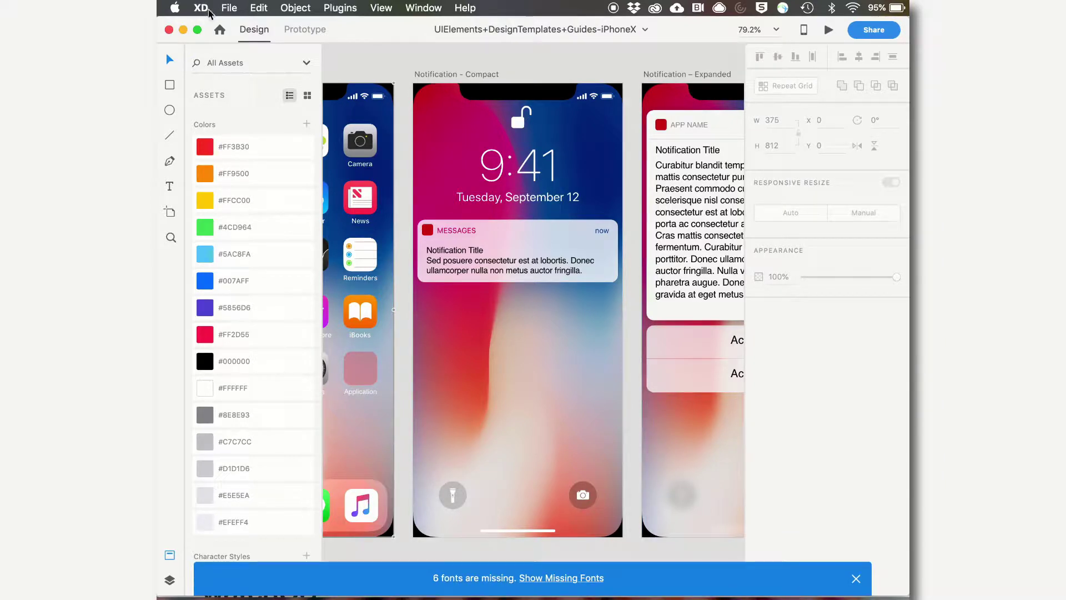
Create a new document from the iPhone X/XS preset (375 × 812).
left_click(231, 8)
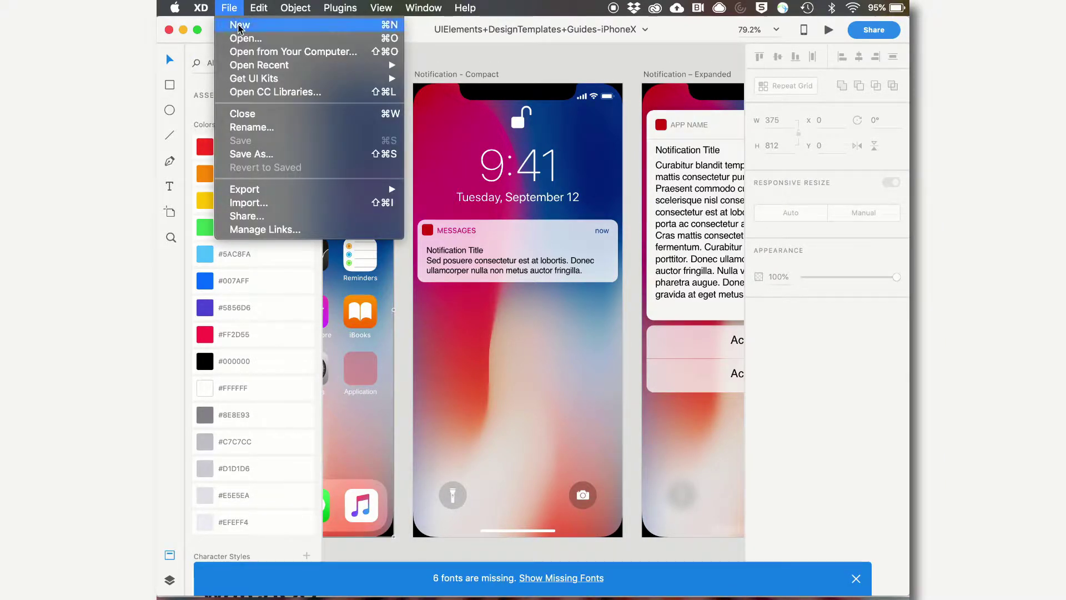
left_click(239, 25)
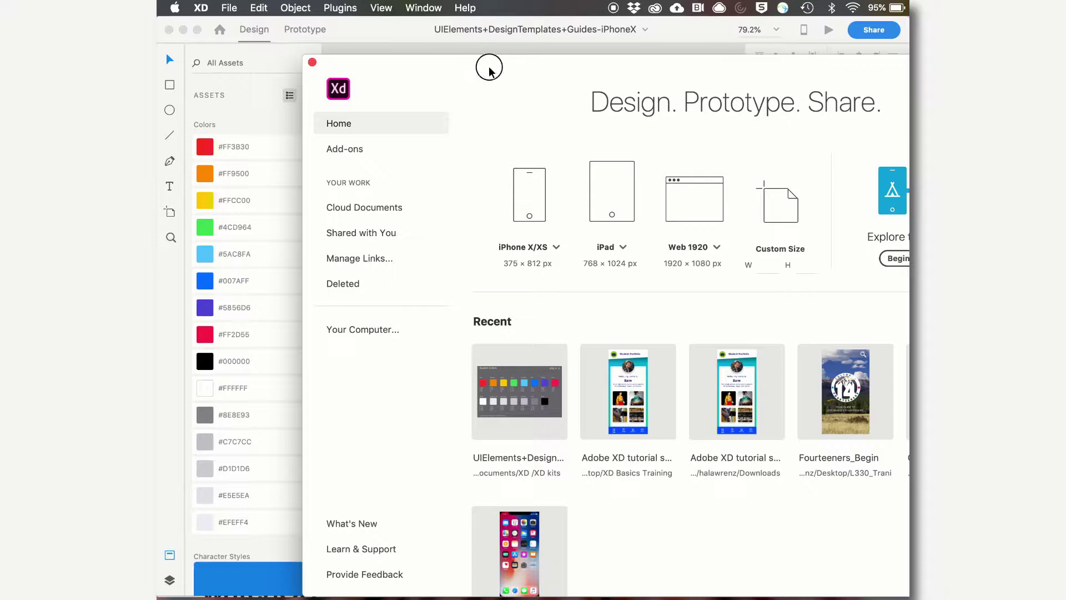
left_click_drag(488, 64, 353, 44)
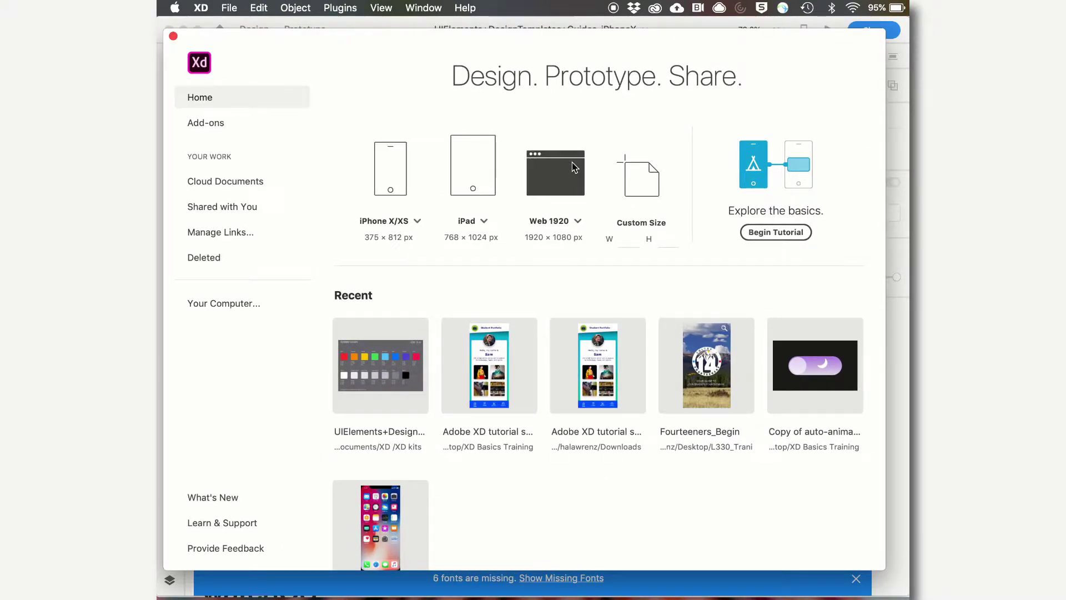
left_click(398, 190)
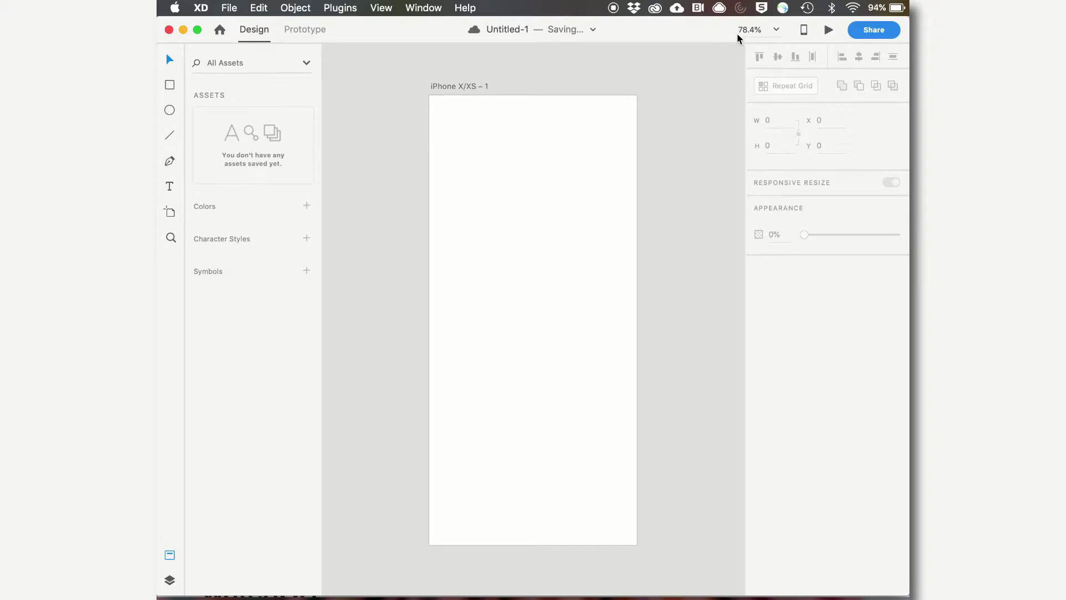
Duplicate the iPhone X/XS artboard after zooming out, and dismiss the Auto-Animate tip.
left_click(448, 87)
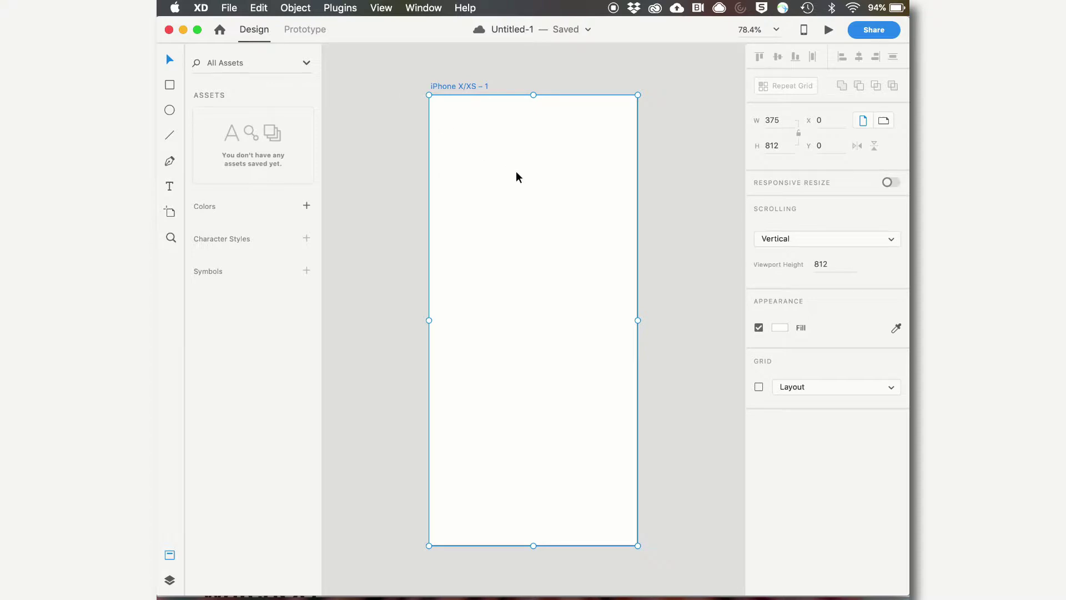
key("super+minus")
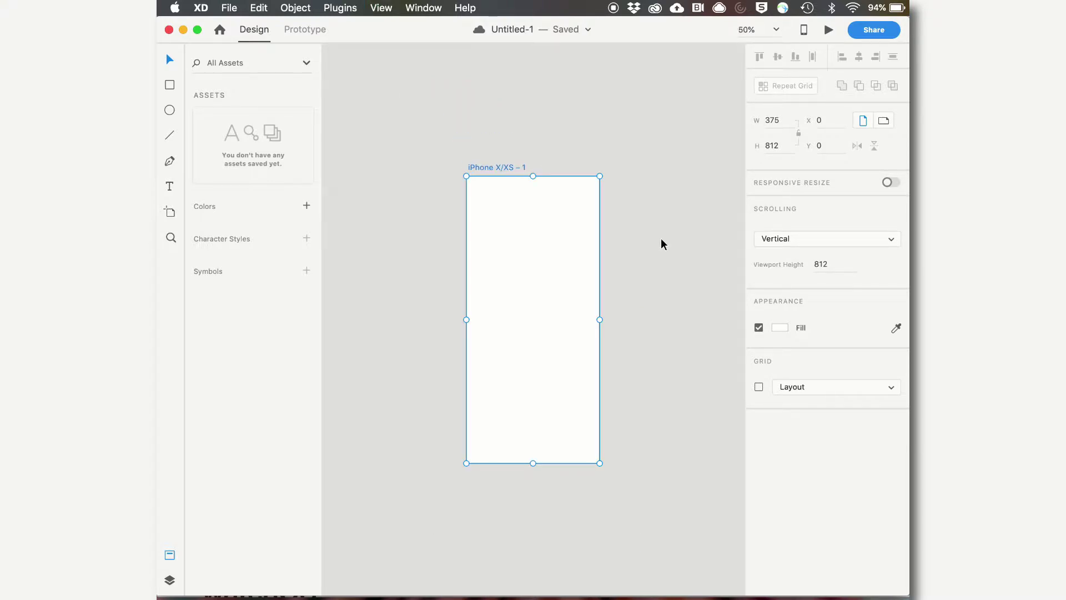
key("super+d")
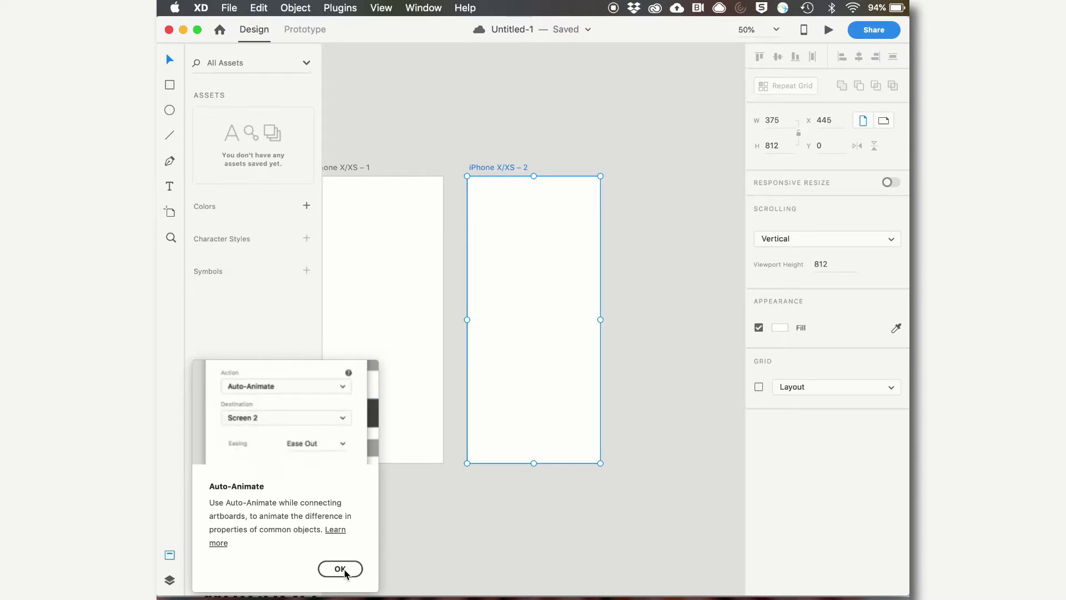
left_click(341, 569)
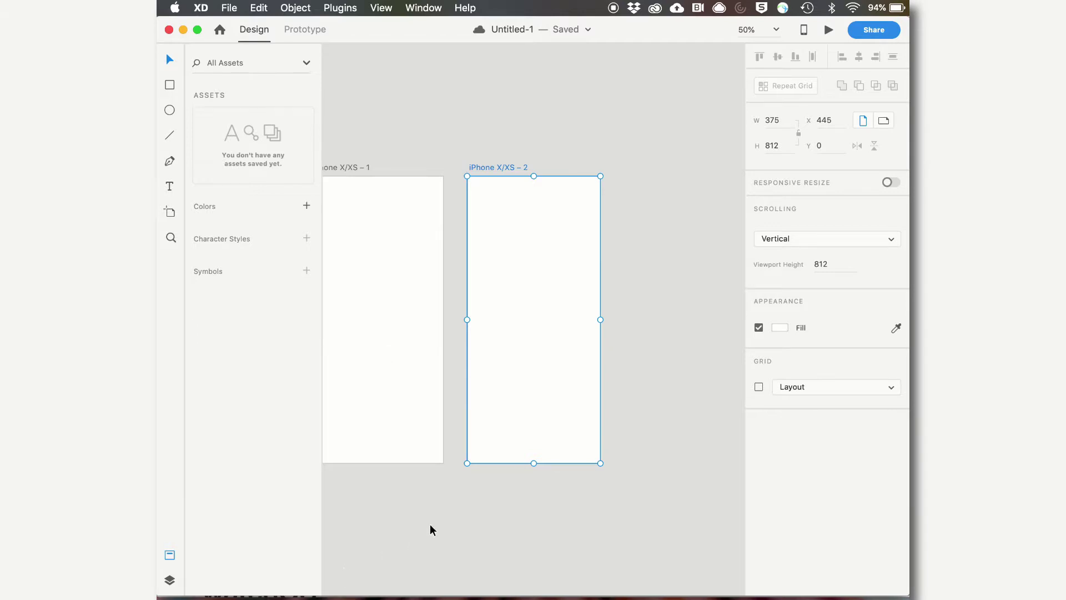
scroll(430, 531, "left", 5)
scroll(430, 531, "right", 2)
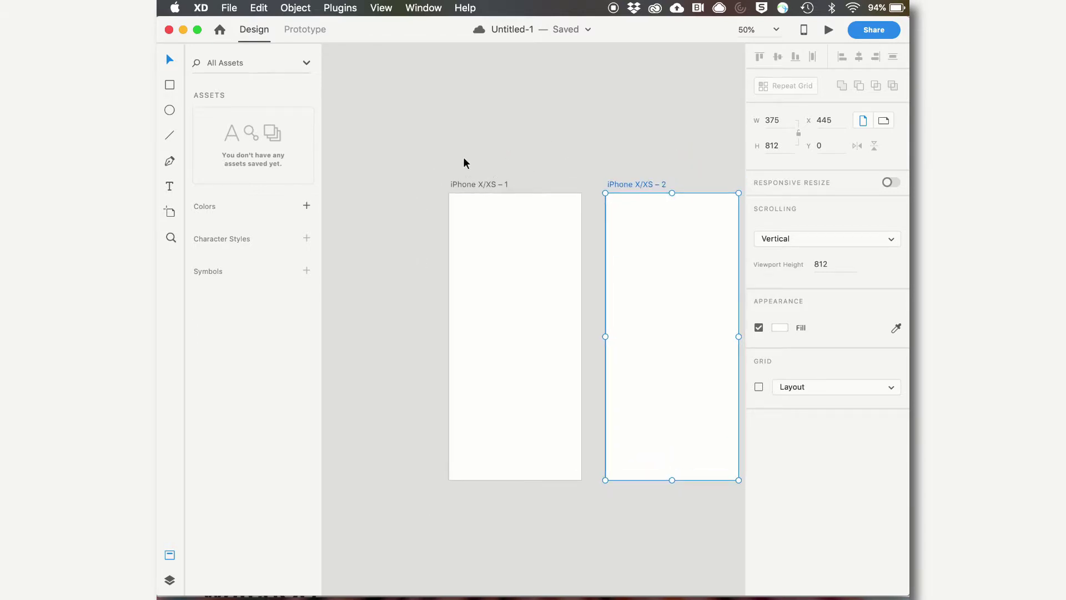
Name the first artboard 'Splash' and the second 'Home'.
double_click(478, 184)
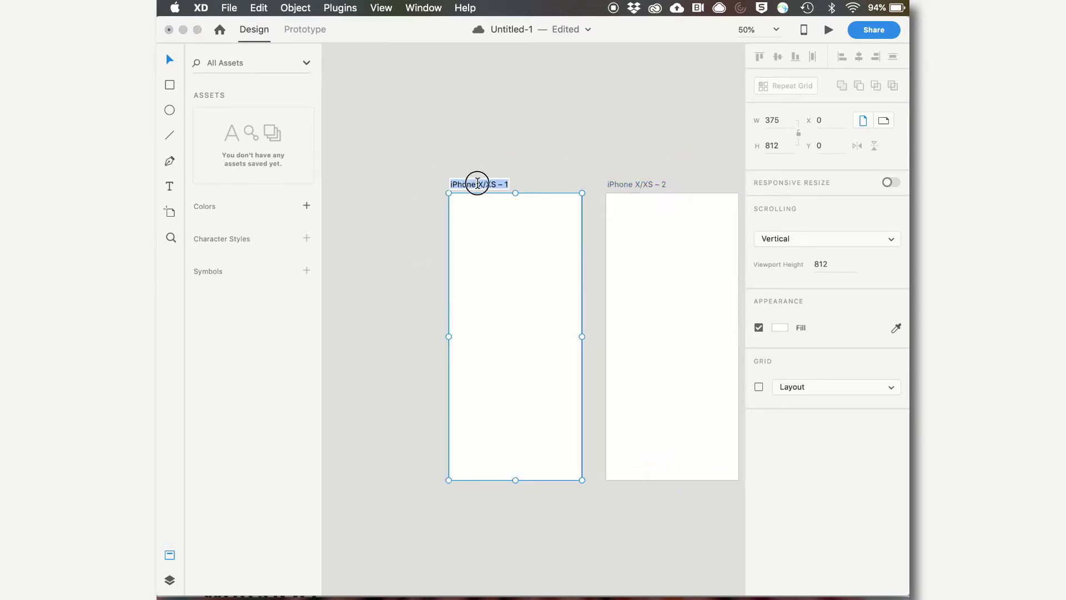
type("Splash")
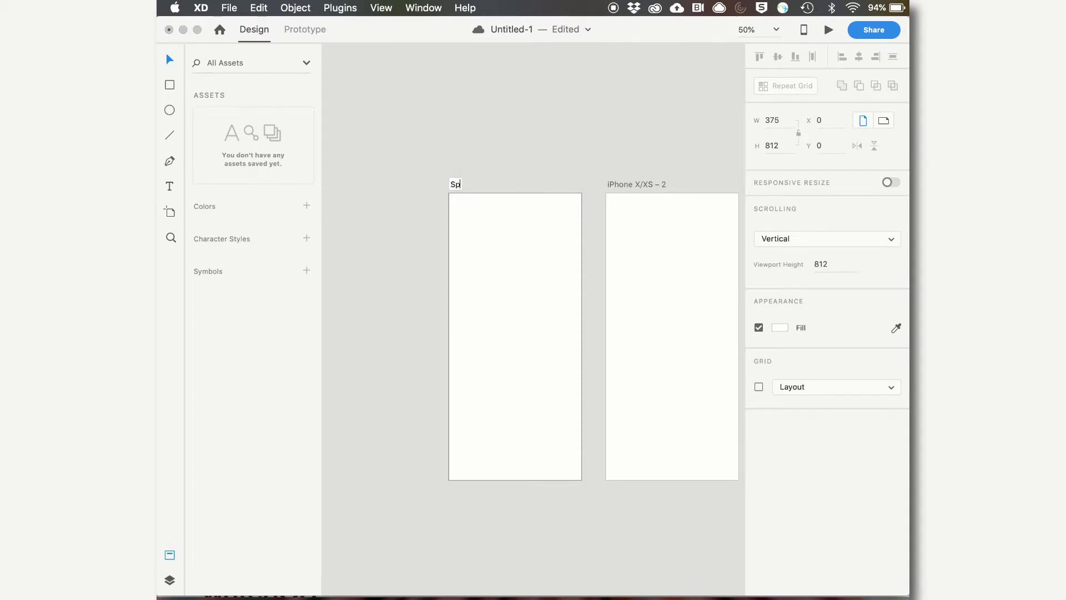
double_click(638, 184)
type("Home")
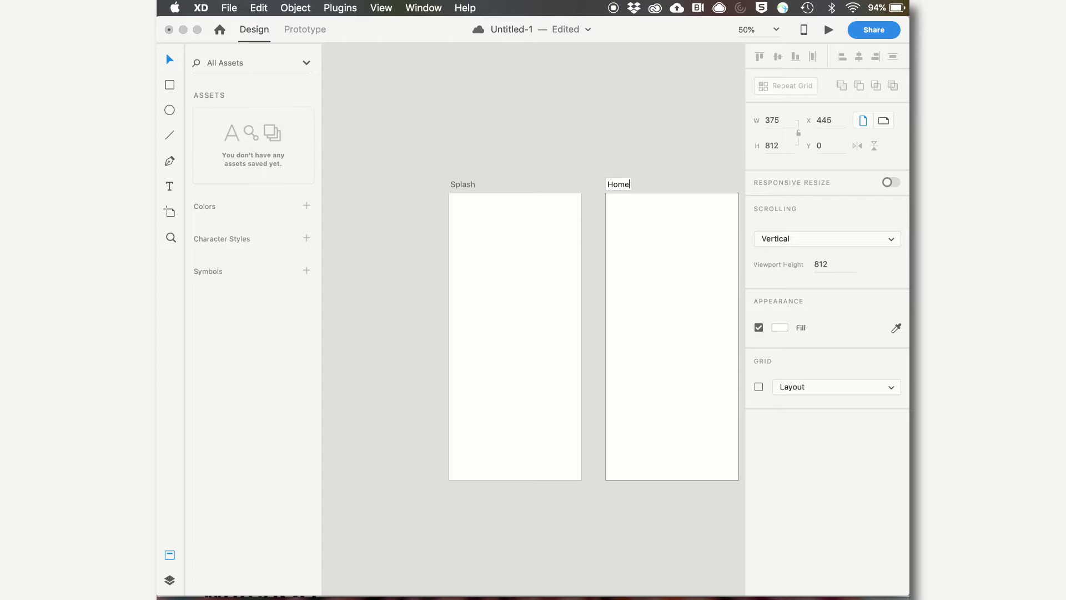
key("Return")
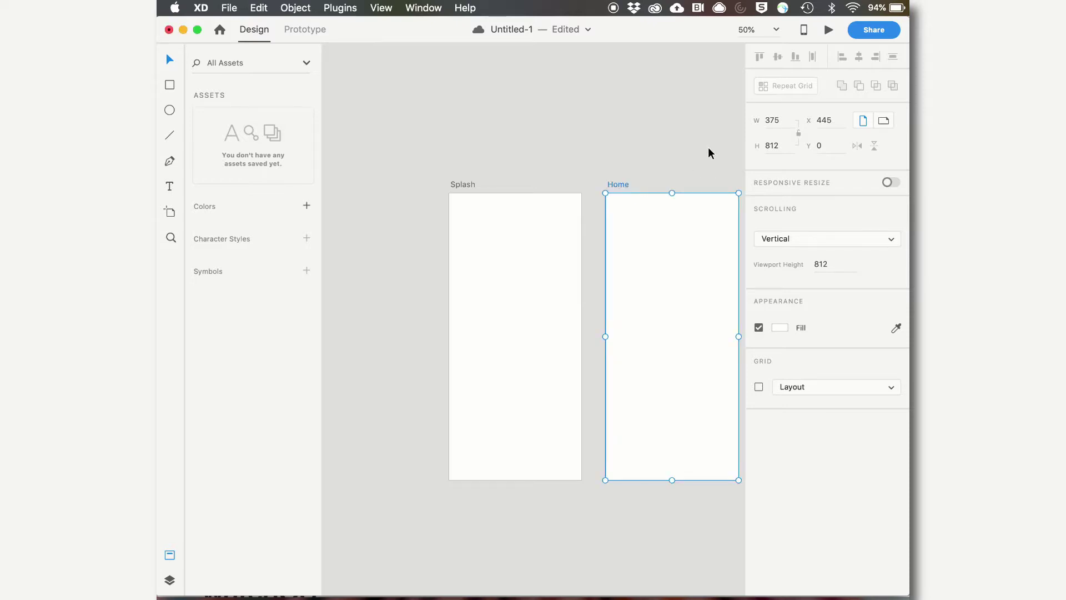
Duplicate the Home artboard and resize the copy to the iPad preset (768 × 1024).
key("super+d")
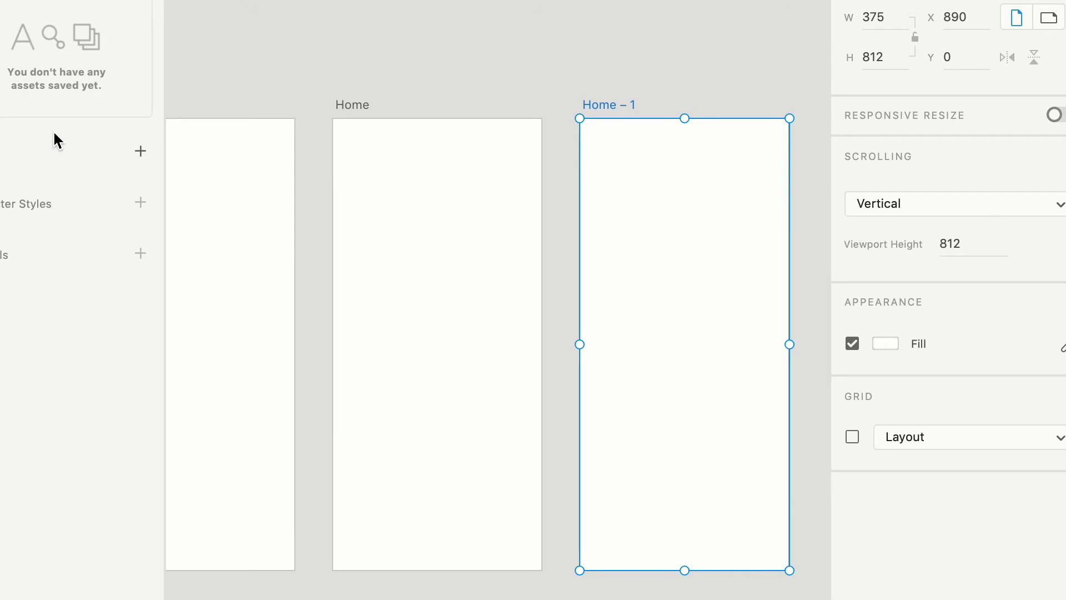
key("a")
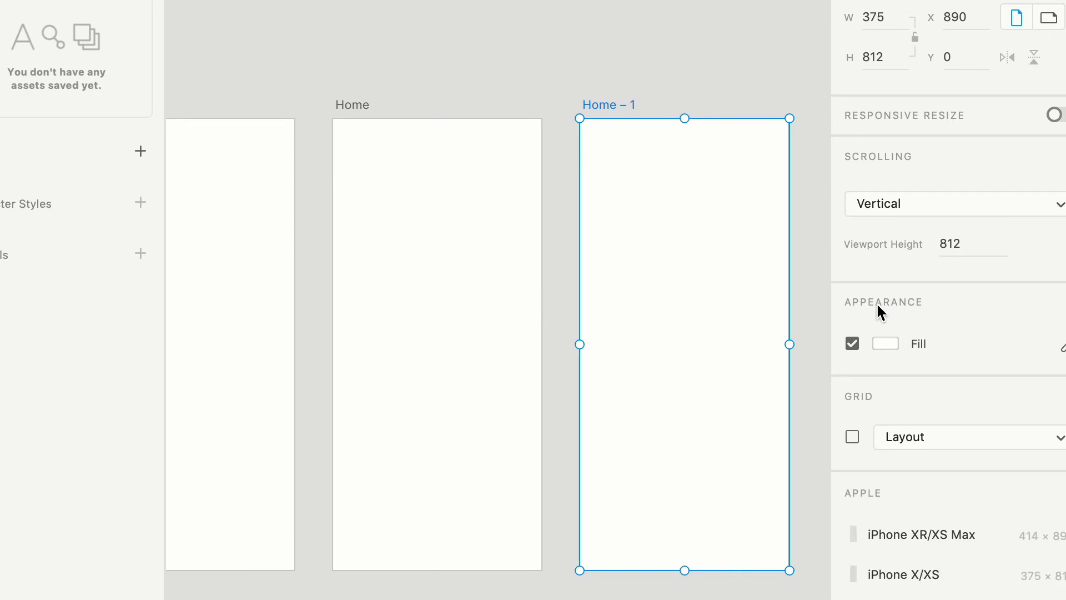
scroll(946, 536, "down", 1)
scroll(945, 537, "down", 2)
scroll(946, 537, "down", 2)
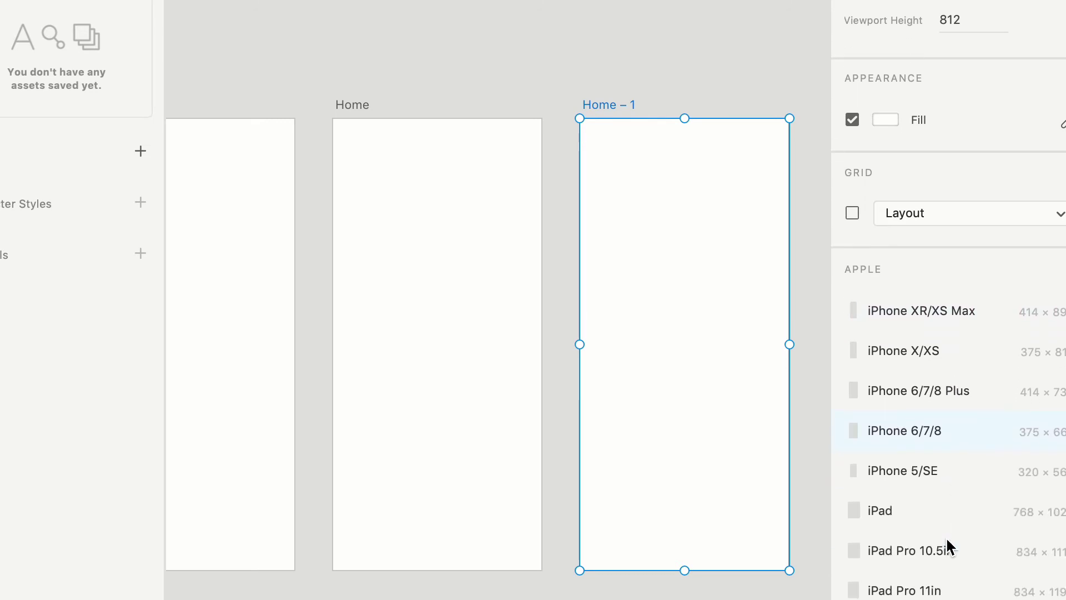
scroll(946, 537, "down", 1)
scroll(945, 537, "down", 3)
scroll(946, 537, "down", 1)
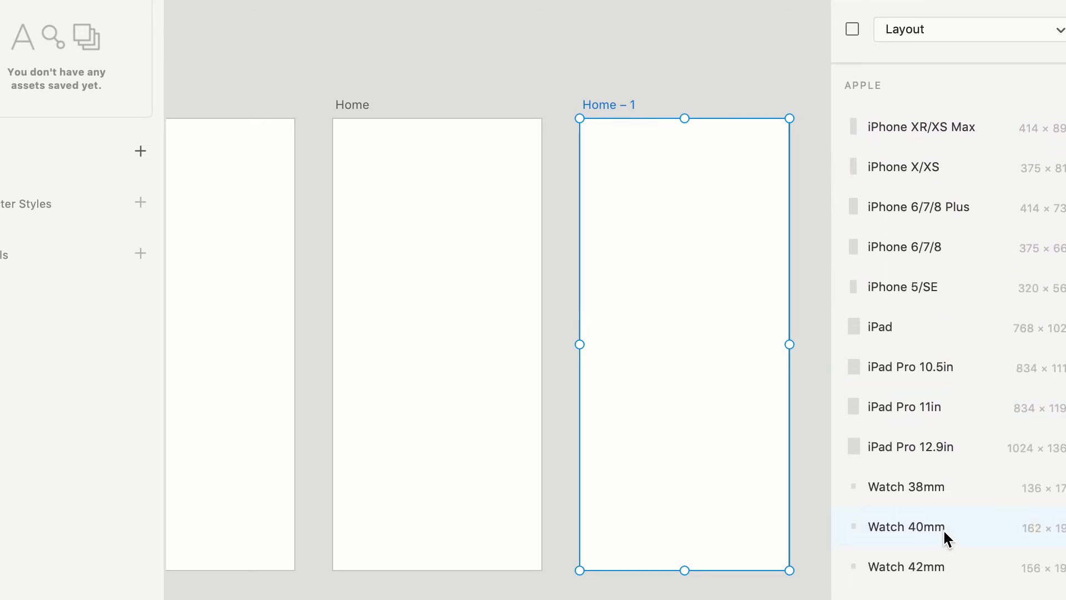
left_click(854, 326)
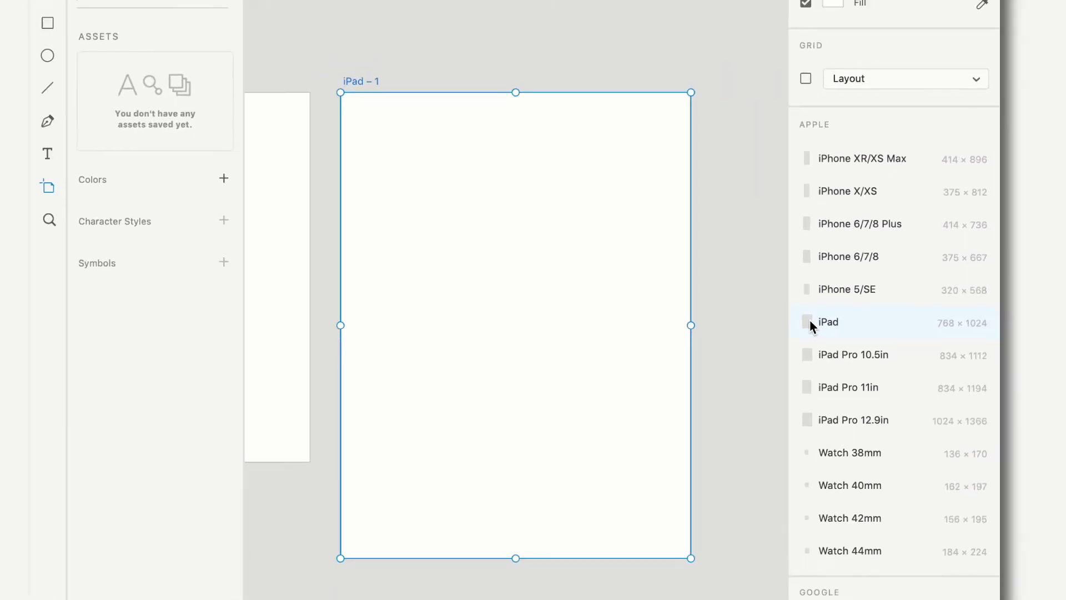